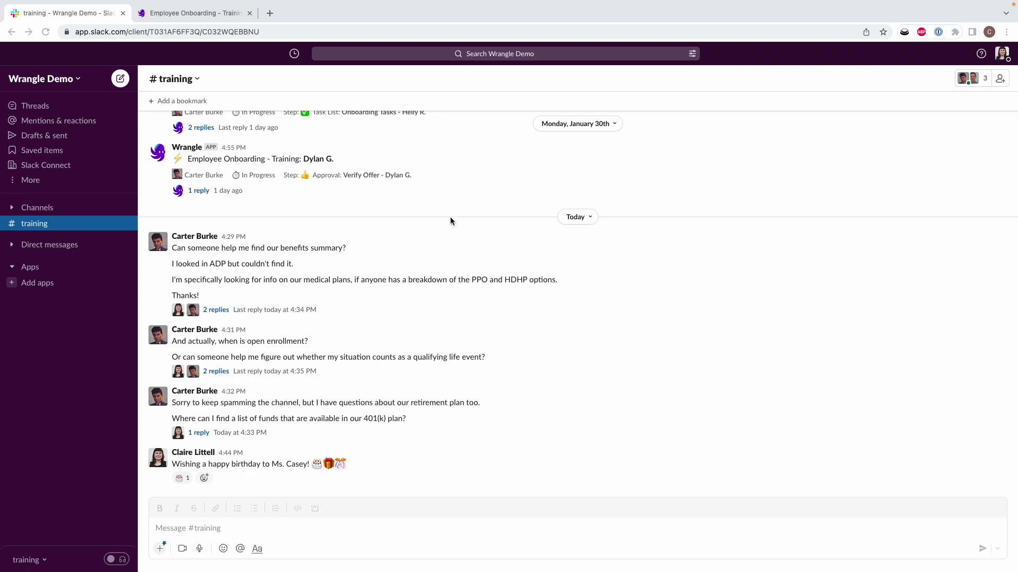
# Review the employee onboarding requests in the training channel and open the Wrangle app's home from one of its posts
pyautogui.scroll(4, 452, 202)
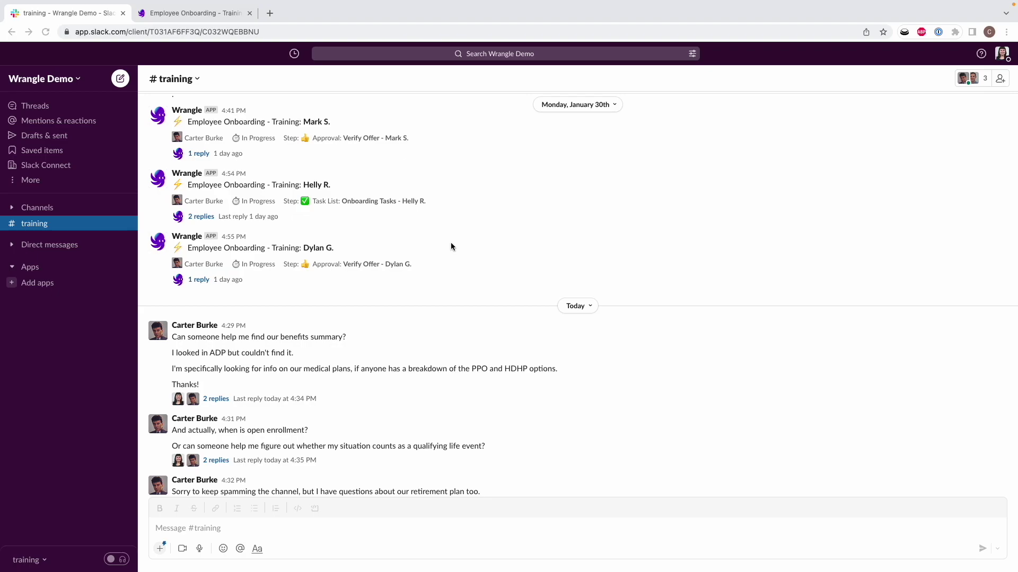
pyautogui.scroll(-4, 454, 298)
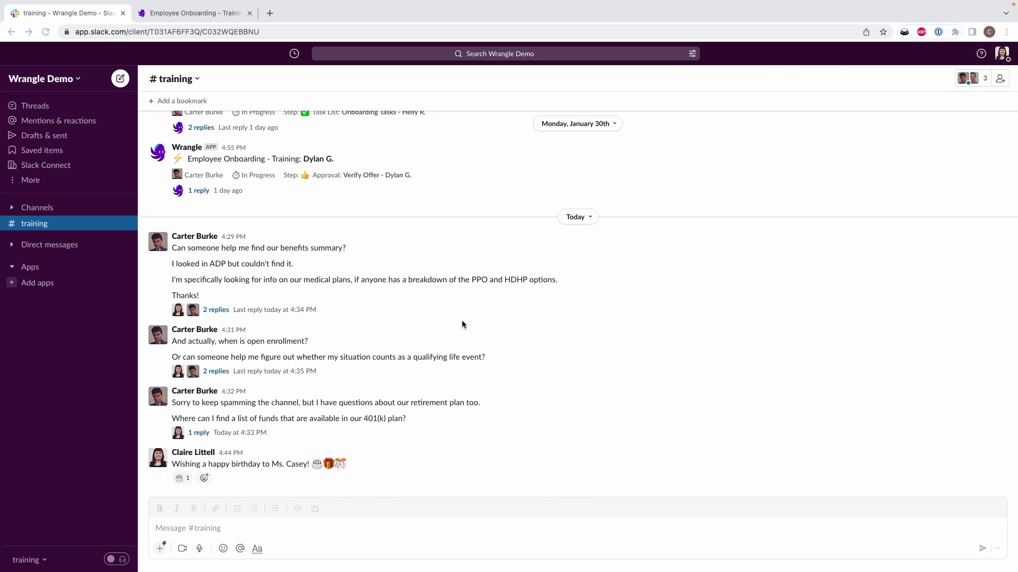
pyautogui.scroll(4, 465, 265)
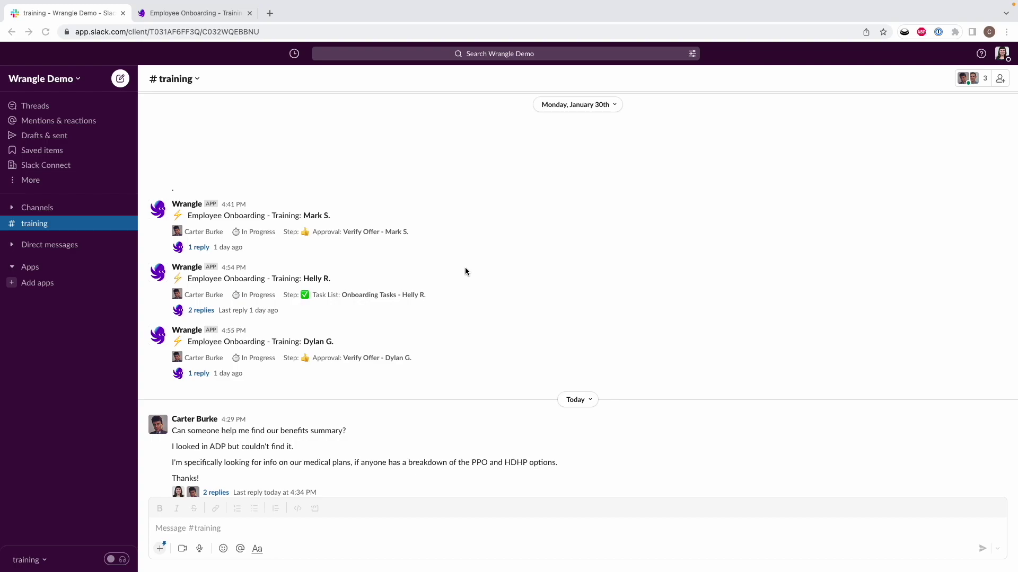
pyautogui.click(161, 340)
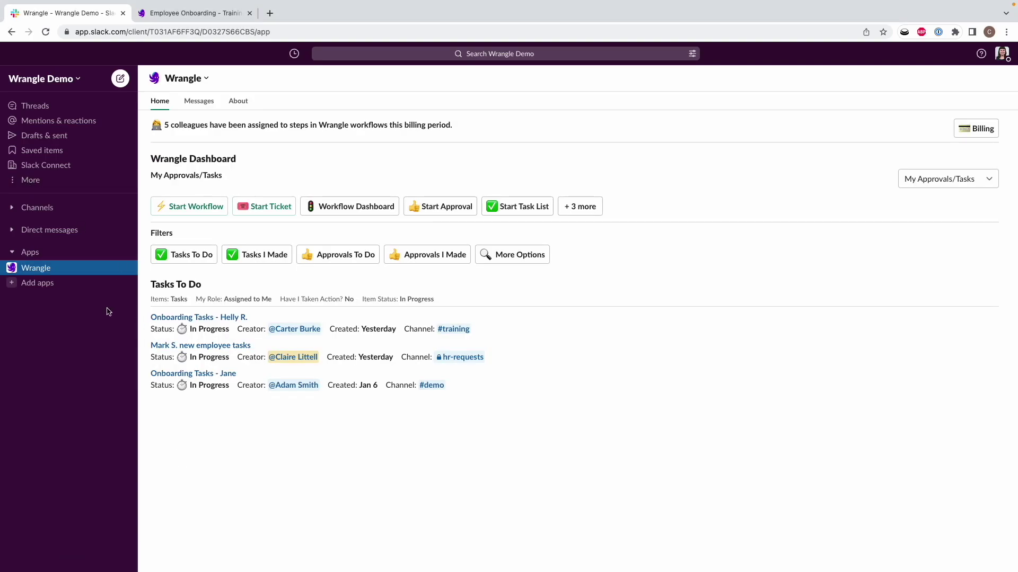
# Remove Wrangle from the sidebar's app list, and reopen its home from the workspace's full list of apps
pyautogui.click(121, 269)
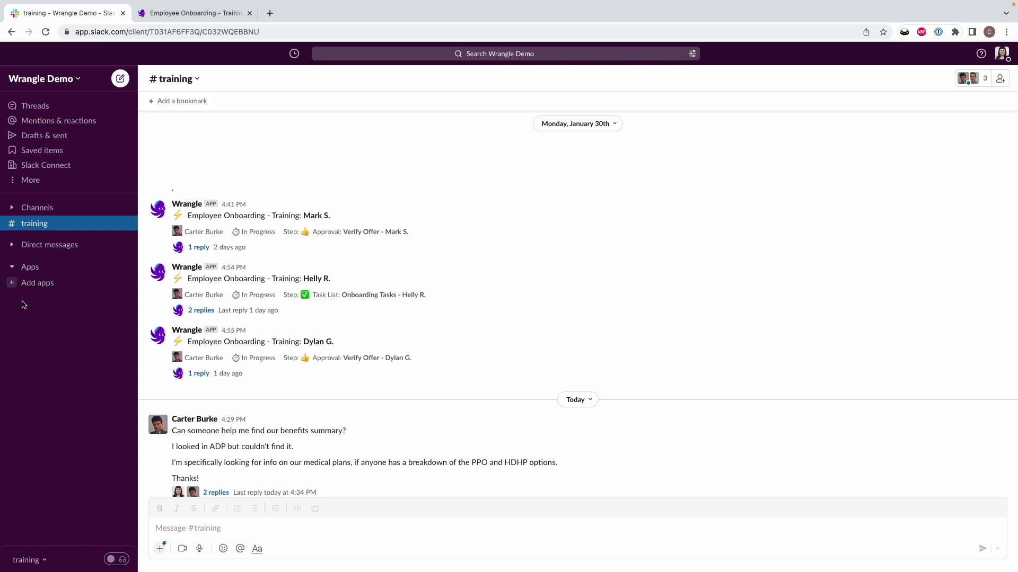
pyautogui.click(29, 285)
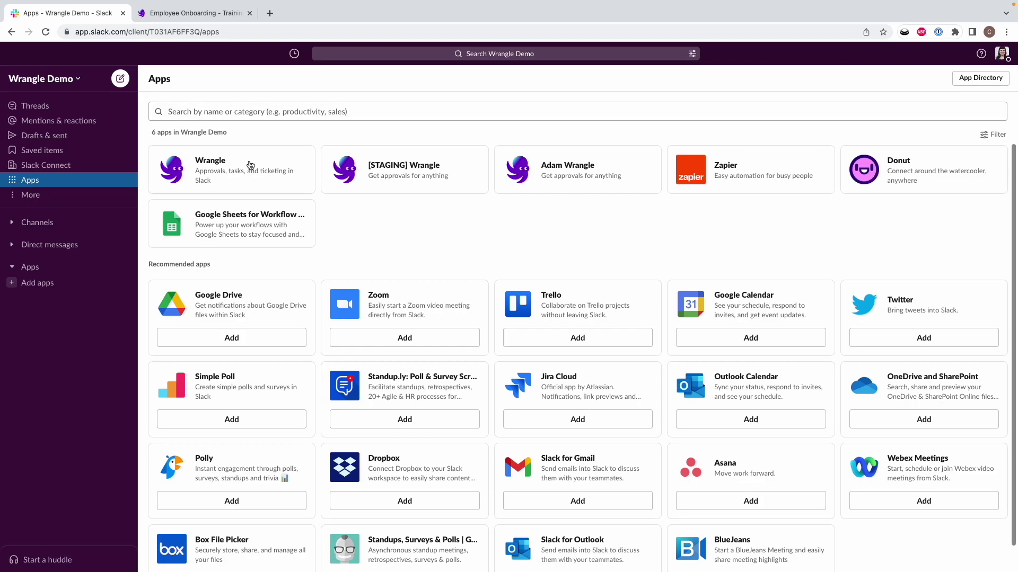
pyautogui.click(253, 181)
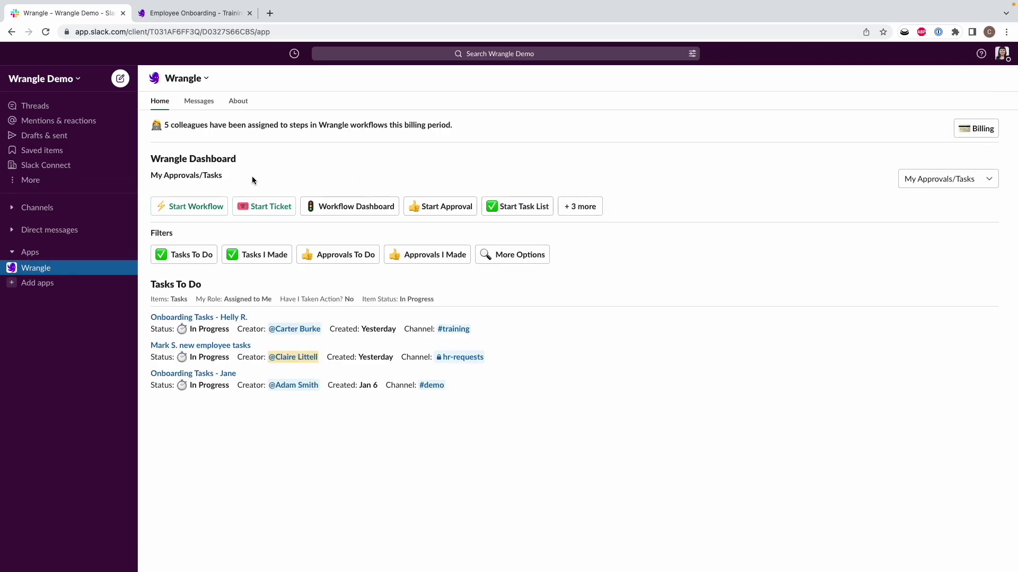
# Move the Wrangle app to the Starred section of the sidebar through its app details
pyautogui.click(196, 79)
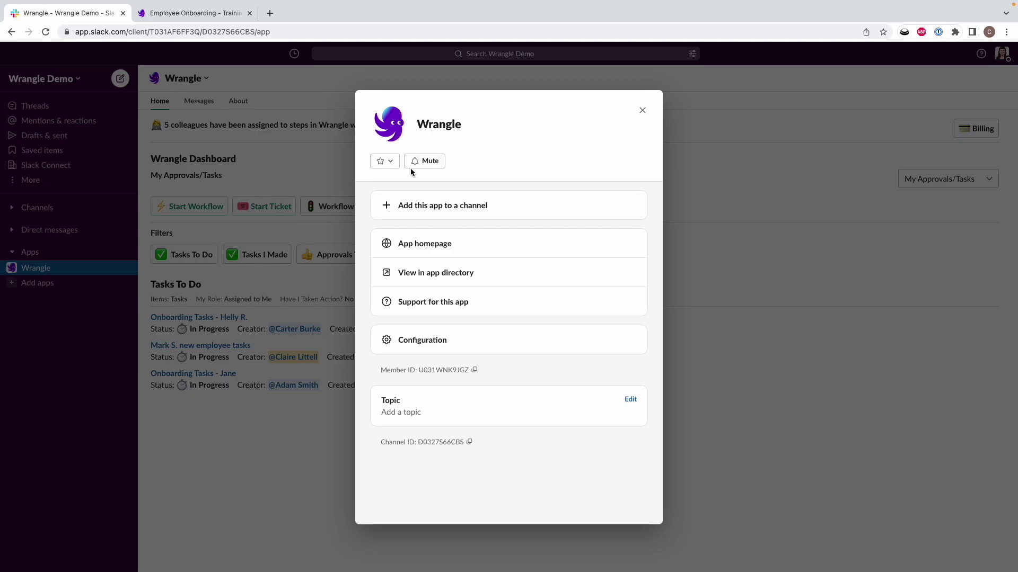
pyautogui.click(382, 168)
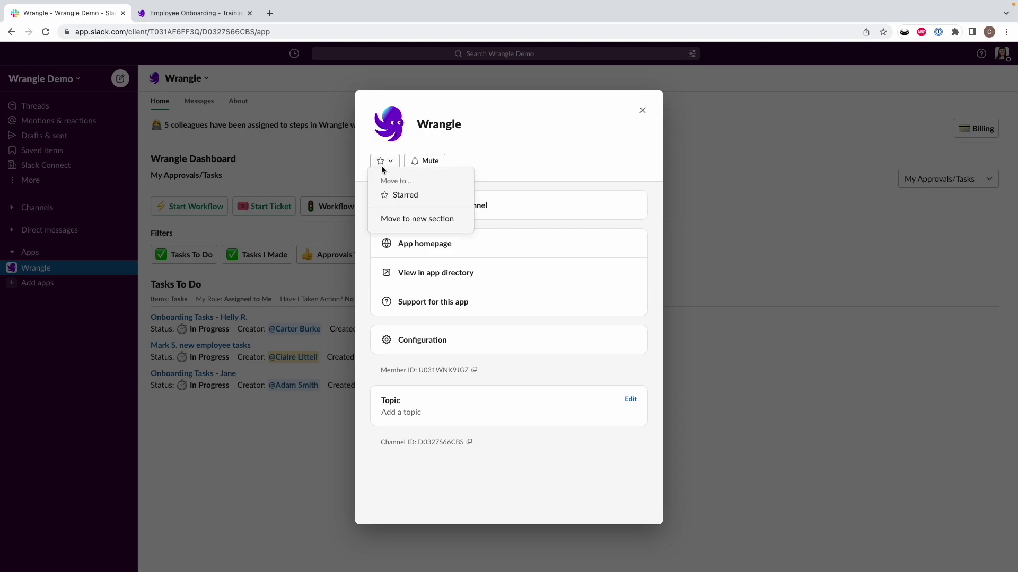
pyautogui.click(419, 196)
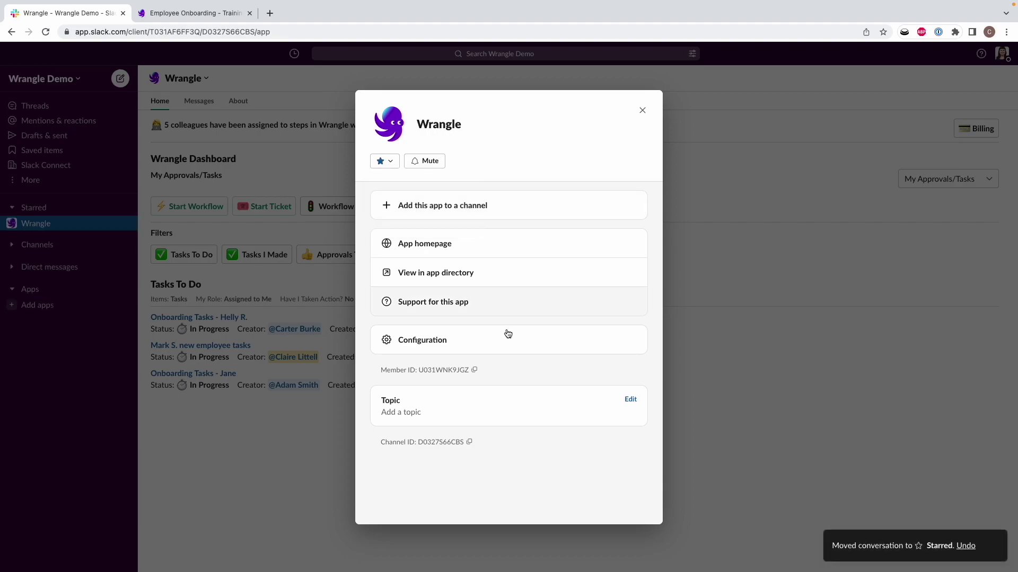
pyautogui.click(732, 384)
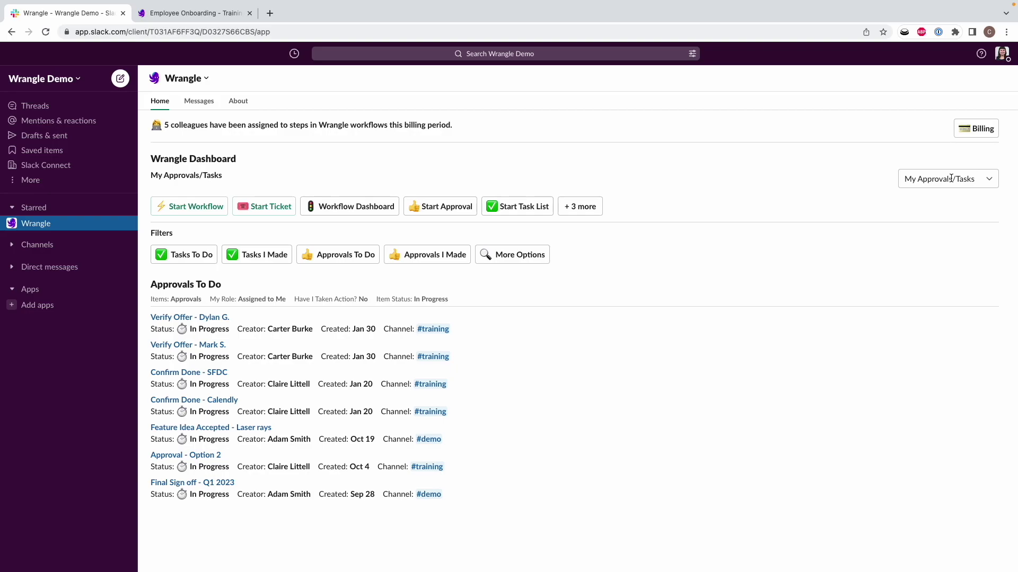
# View My Workflows on the Wrangle dashboard and return to the My Approvals/Tasks view
pyautogui.click(951, 178)
pyautogui.click(936, 214)
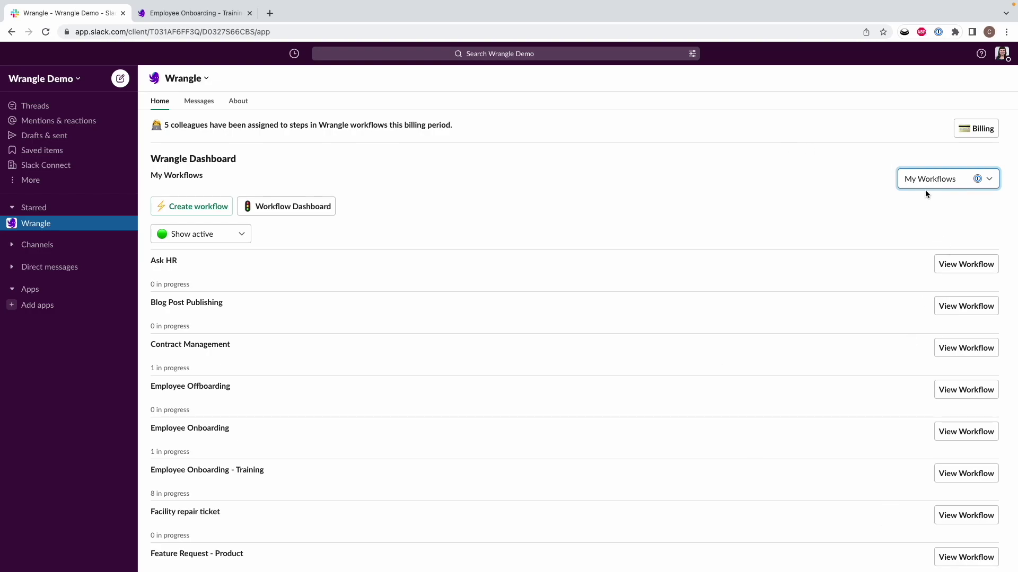
pyautogui.click(957, 180)
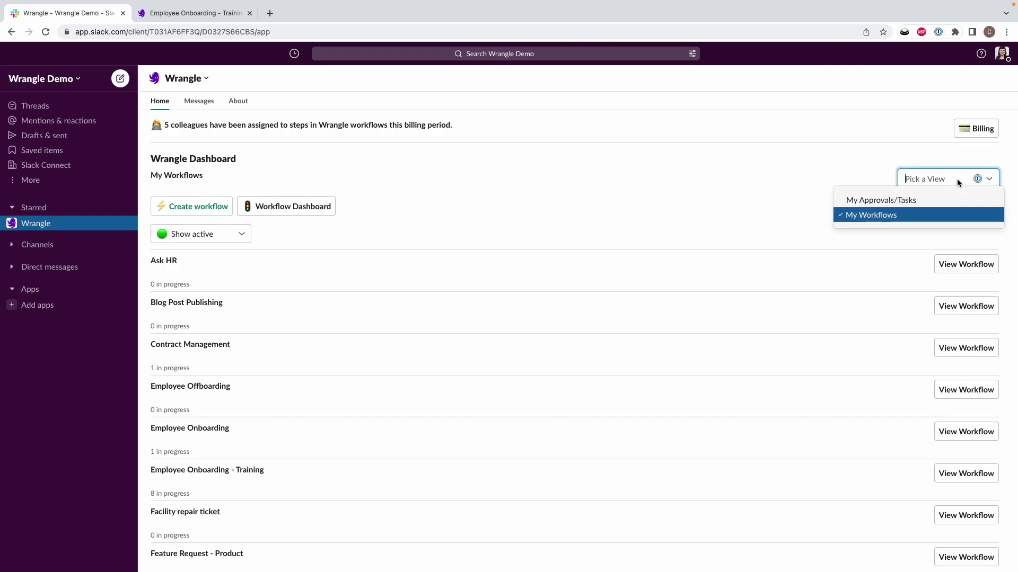
pyautogui.click(937, 201)
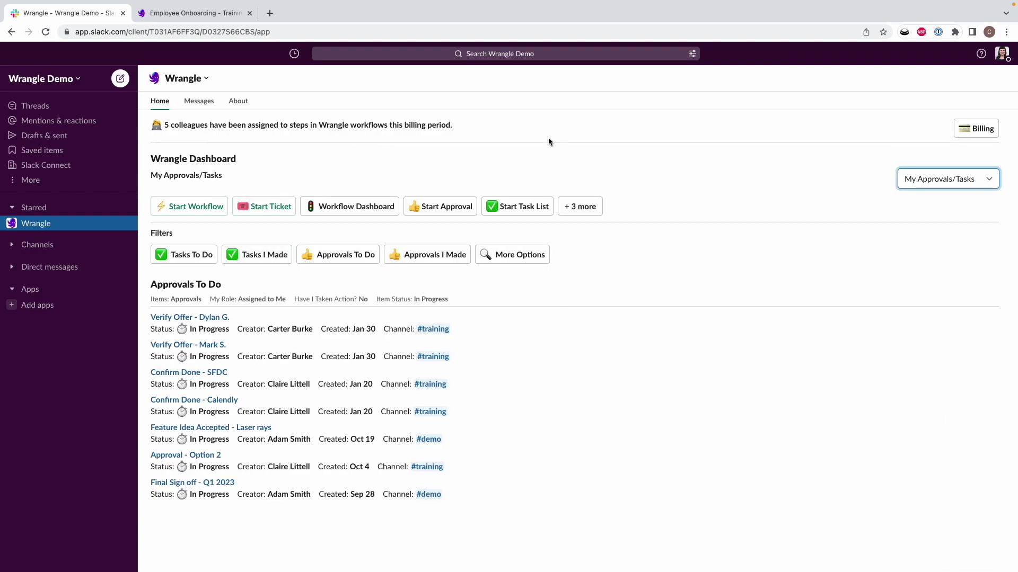
# Look through the dashboard items filtered by Tasks To Do, Tasks I Made, Approvals To Do and Approvals I Made
pyautogui.click(186, 259)
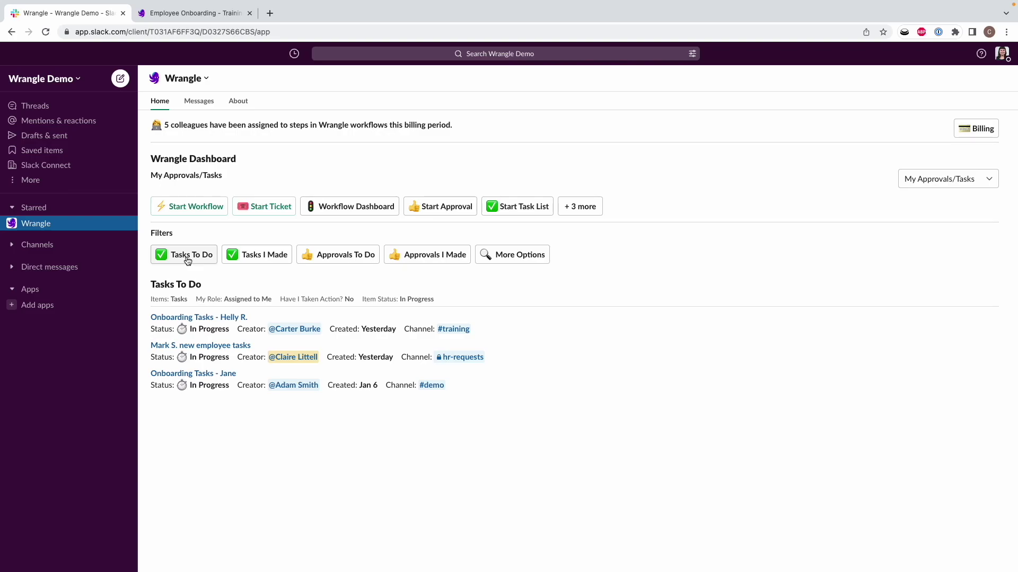
pyautogui.click(256, 262)
pyautogui.click(357, 262)
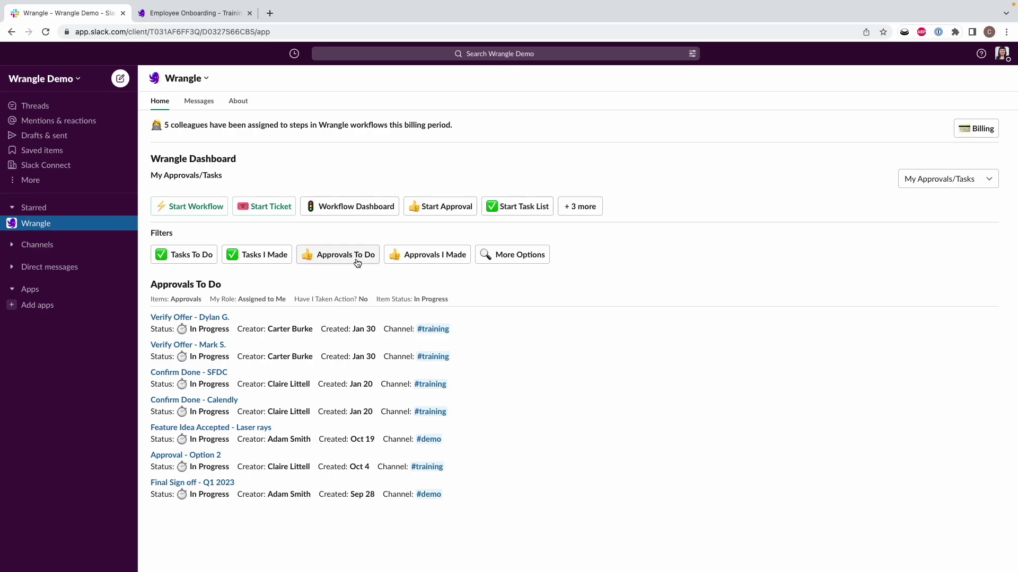
pyautogui.click(433, 257)
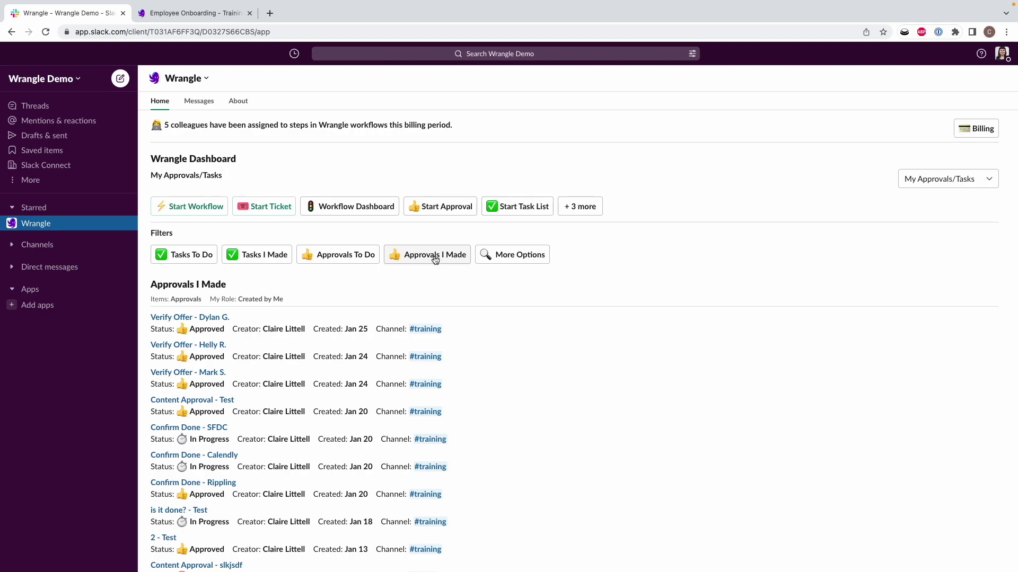
# Set up a custom approval filter for Items I was assigned to, with action taken Not Yet and status In Progress
pyautogui.click(518, 261)
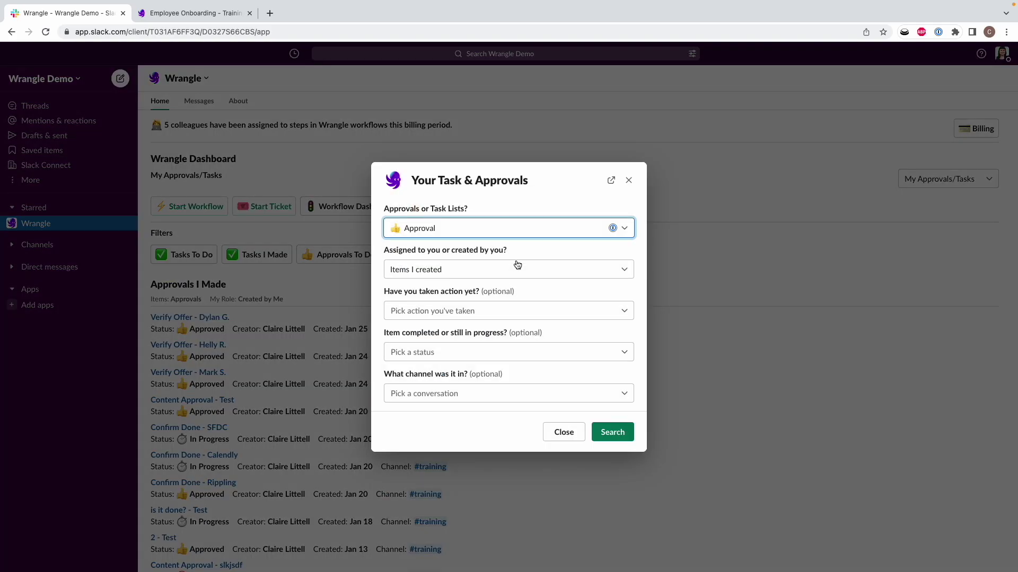
pyautogui.click(479, 267)
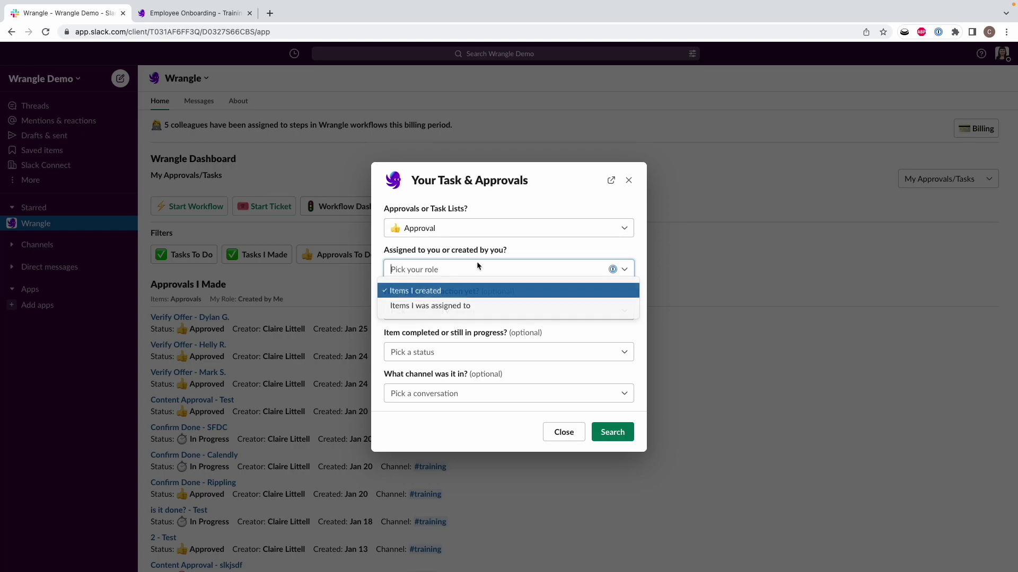
pyautogui.click(457, 307)
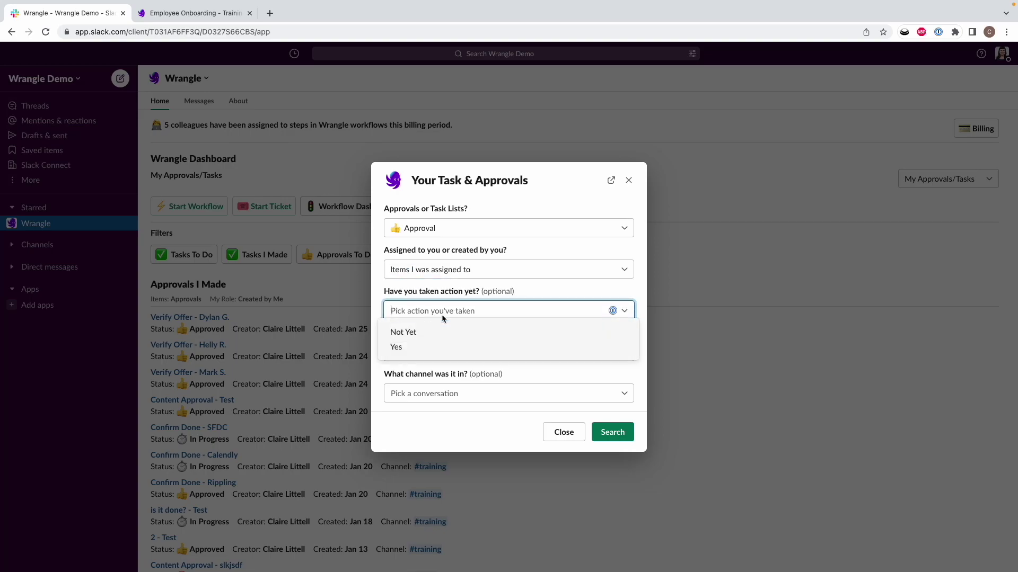
pyautogui.click(432, 331)
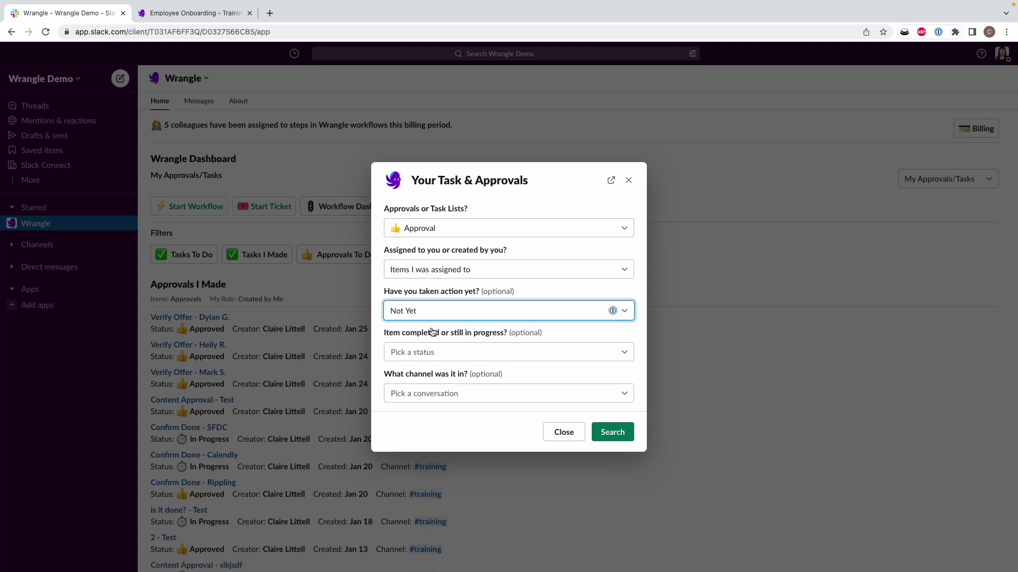
pyautogui.click(435, 352)
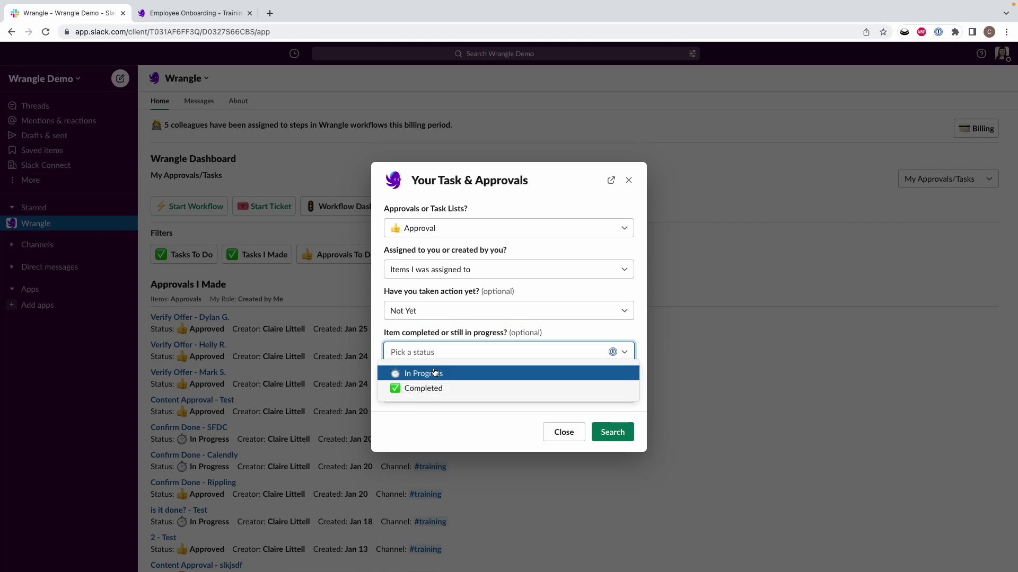
pyautogui.click(434, 372)
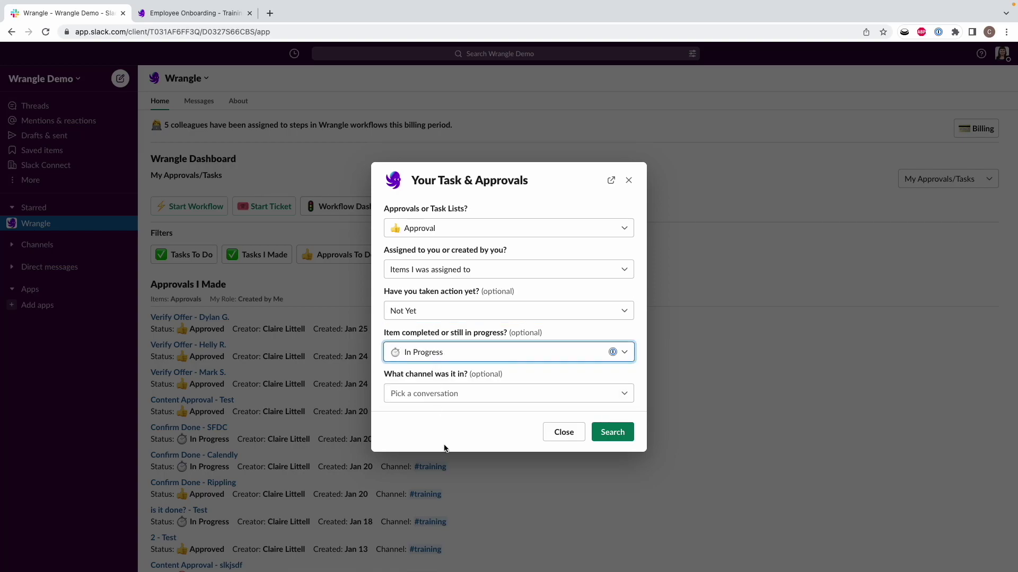
pyautogui.click(452, 395)
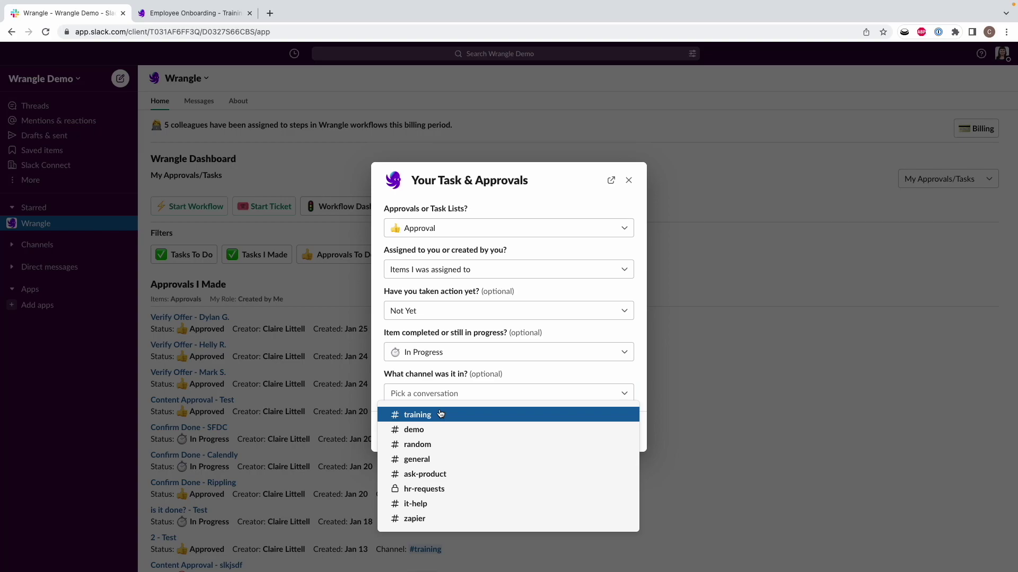
pyautogui.click(439, 414)
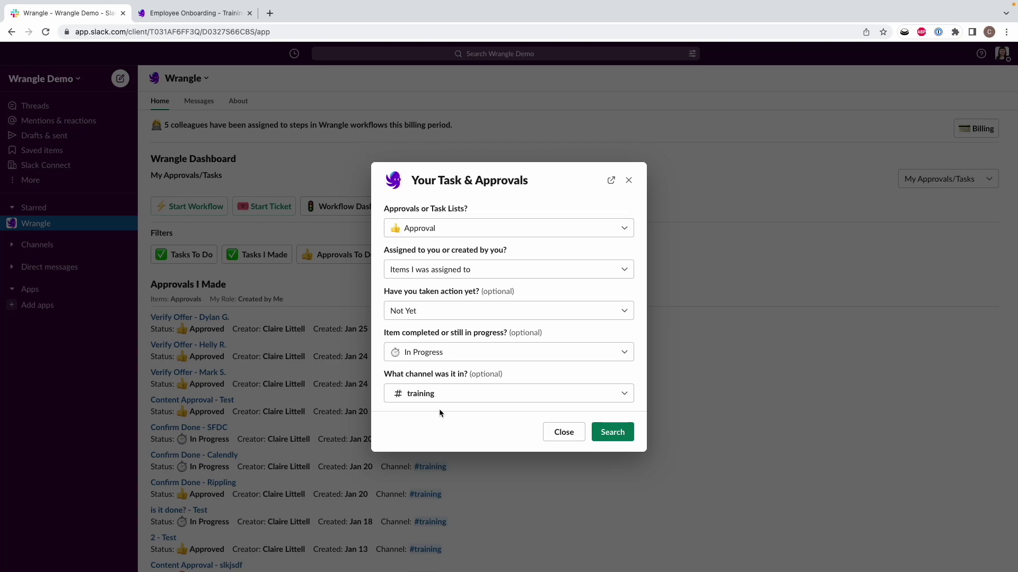
pyautogui.click(446, 396)
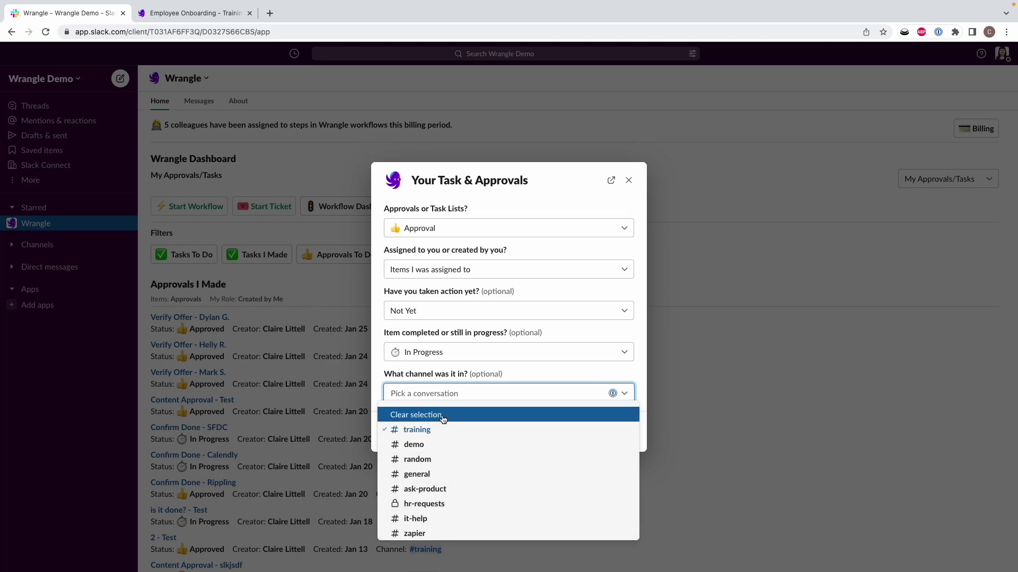
pyautogui.click(443, 416)
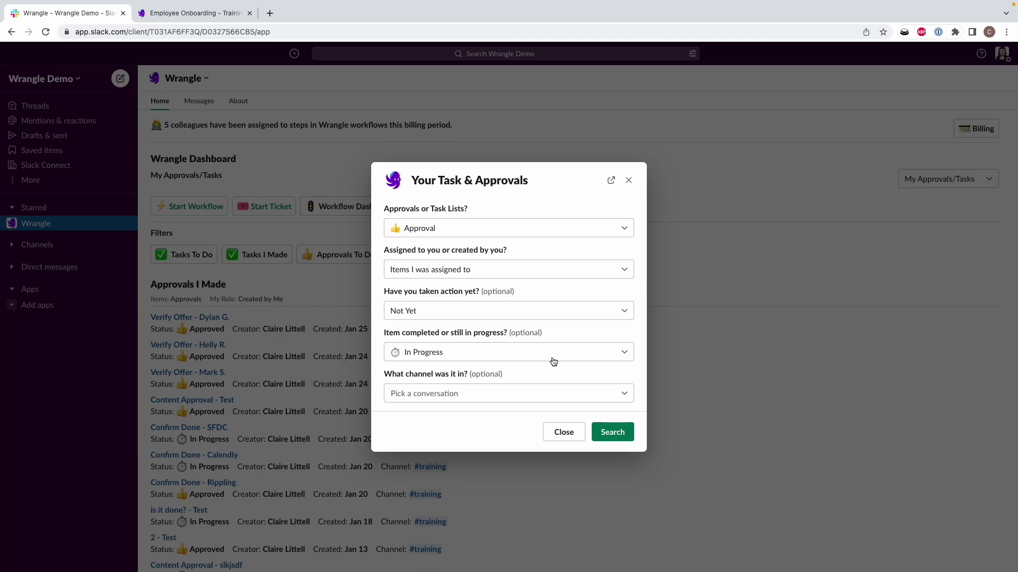
# Limit the approval filter to the training channel and run the search
pyautogui.click(532, 385)
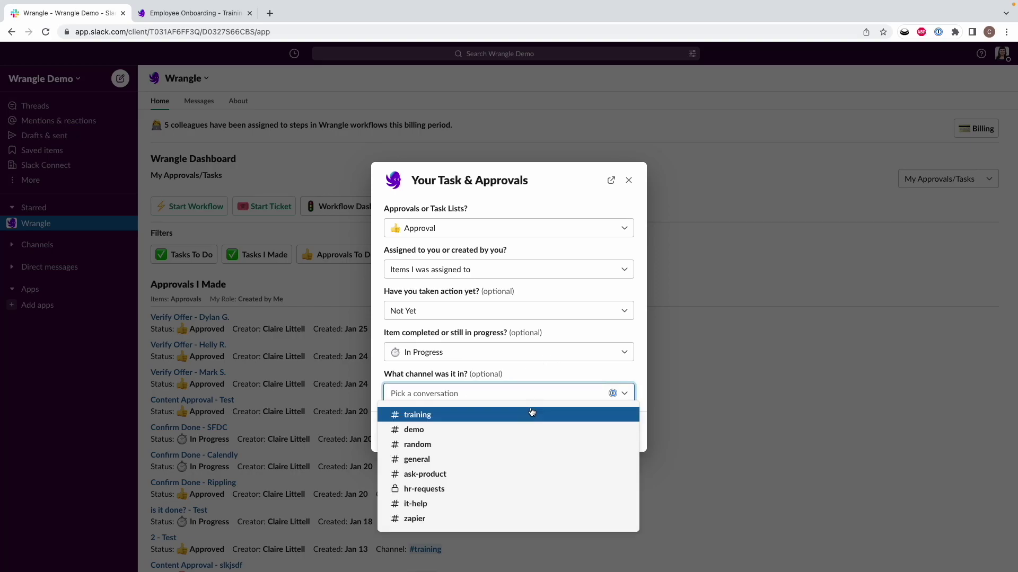
pyautogui.click(531, 412)
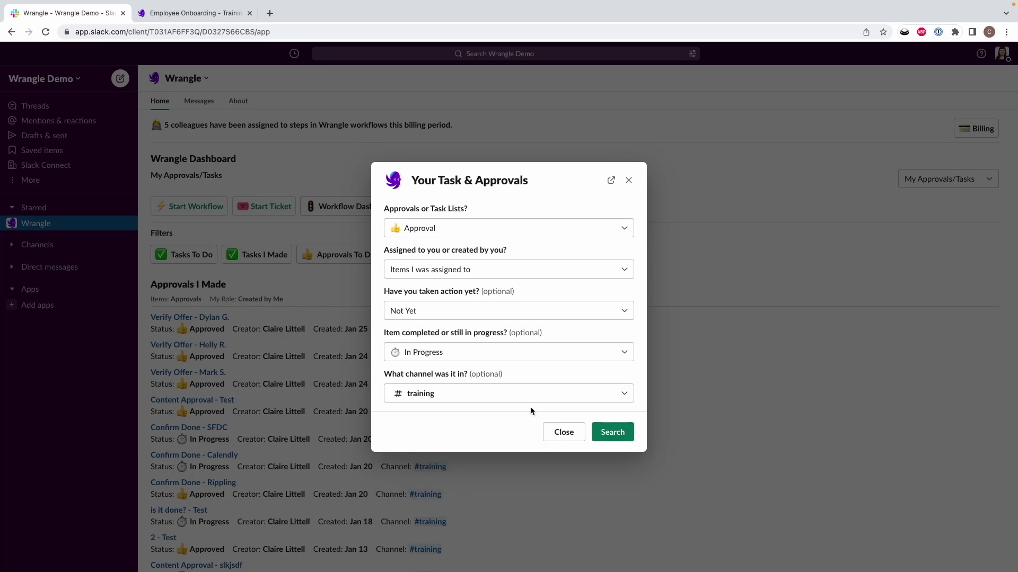
pyautogui.click(621, 433)
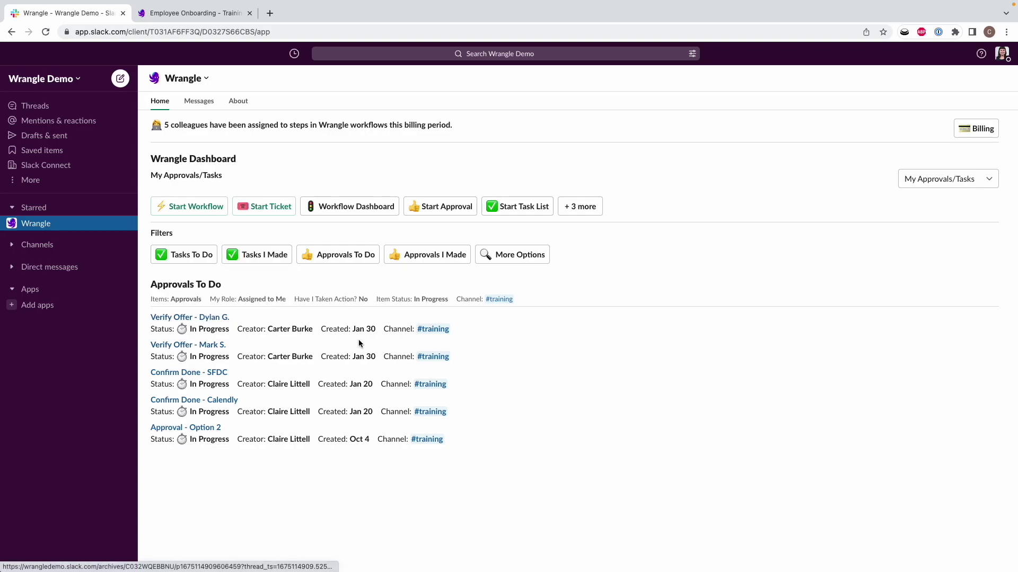
# Open the first Verify Offer request in the filtered approvals list and approve it in its thread
pyautogui.click(178, 318)
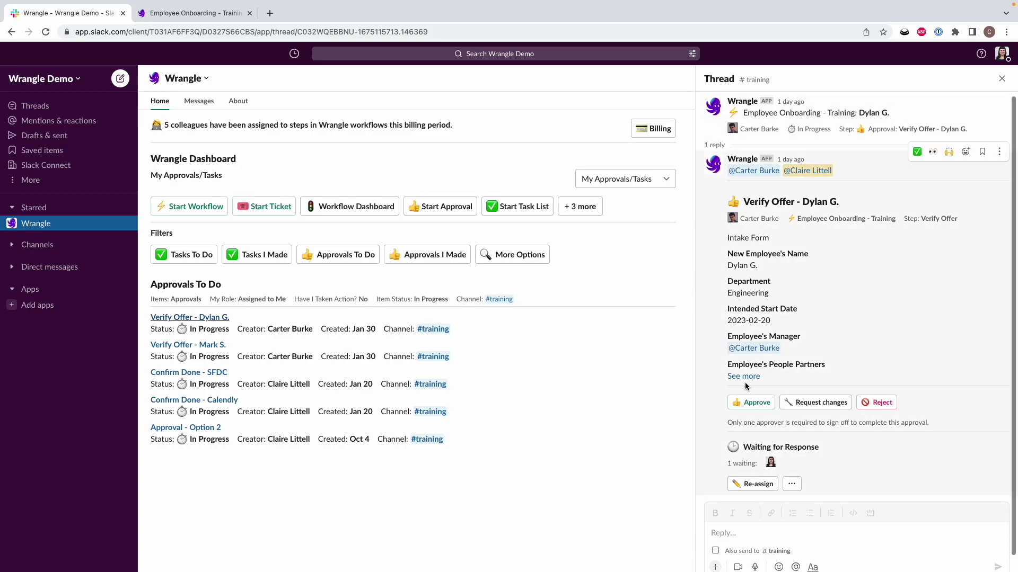
pyautogui.scroll(-1, 884, 336)
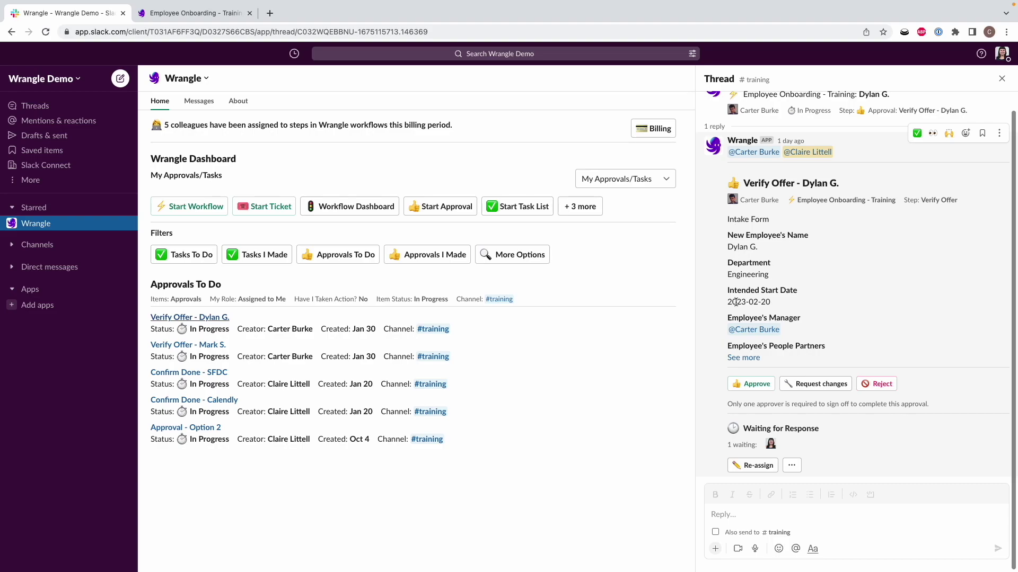
pyautogui.click(754, 385)
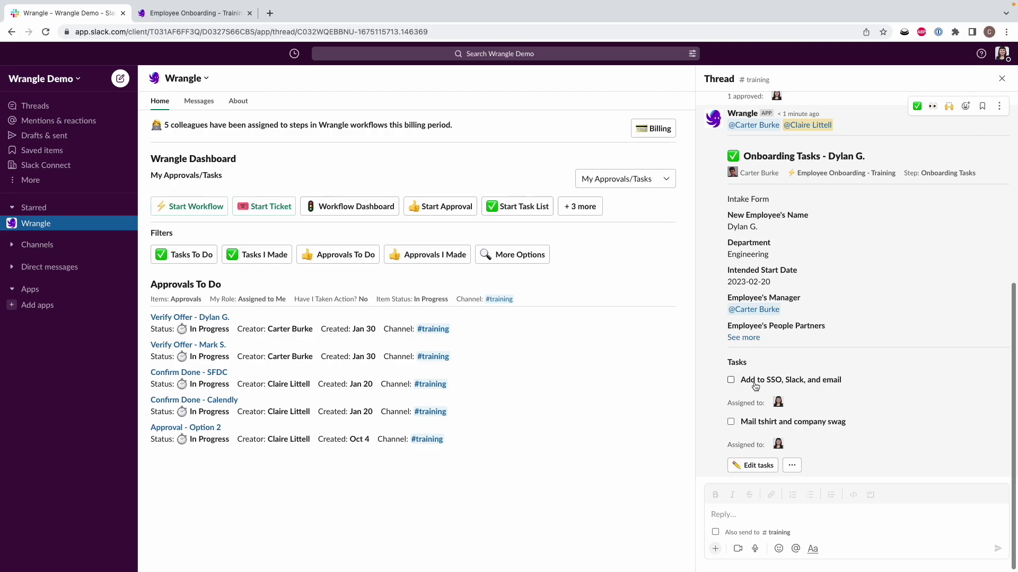
# Mark the tasks "Add to SSO, Slack, and email" and "Mail tshirt and company swag" as completed, and close the thread
pyautogui.click(756, 386)
pyautogui.click(768, 423)
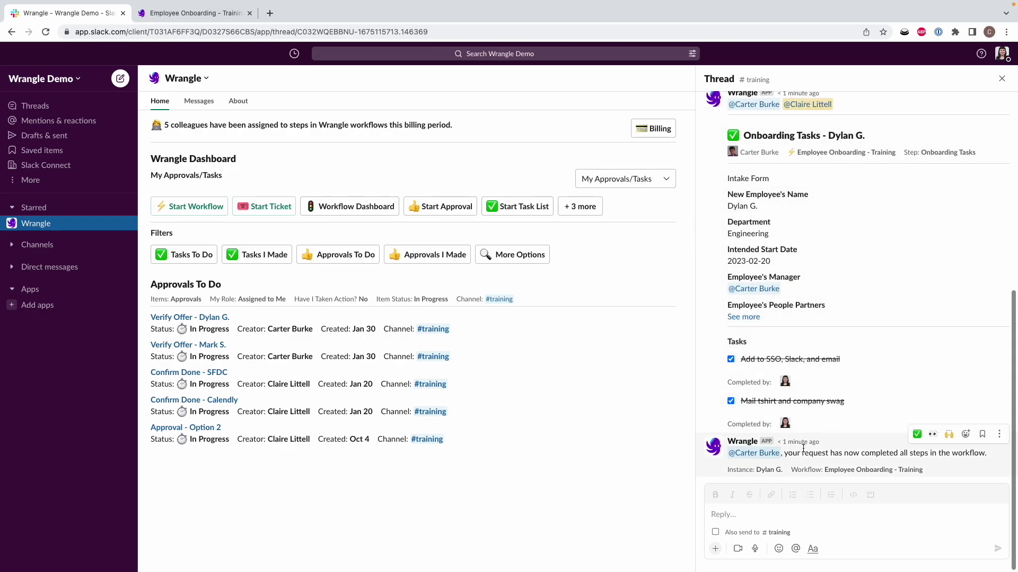
pyautogui.click(1002, 82)
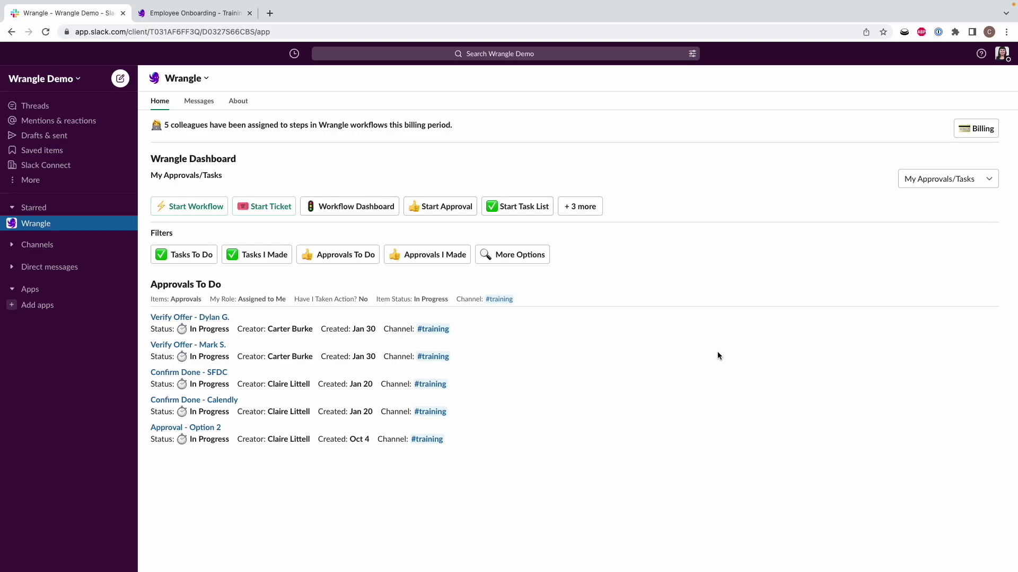
# Show the tasks still to do, open the #training onboarding request, and complete "Add to SSO, Slack, and email" and "Mail tshirt and company swag"
pyautogui.click(194, 259)
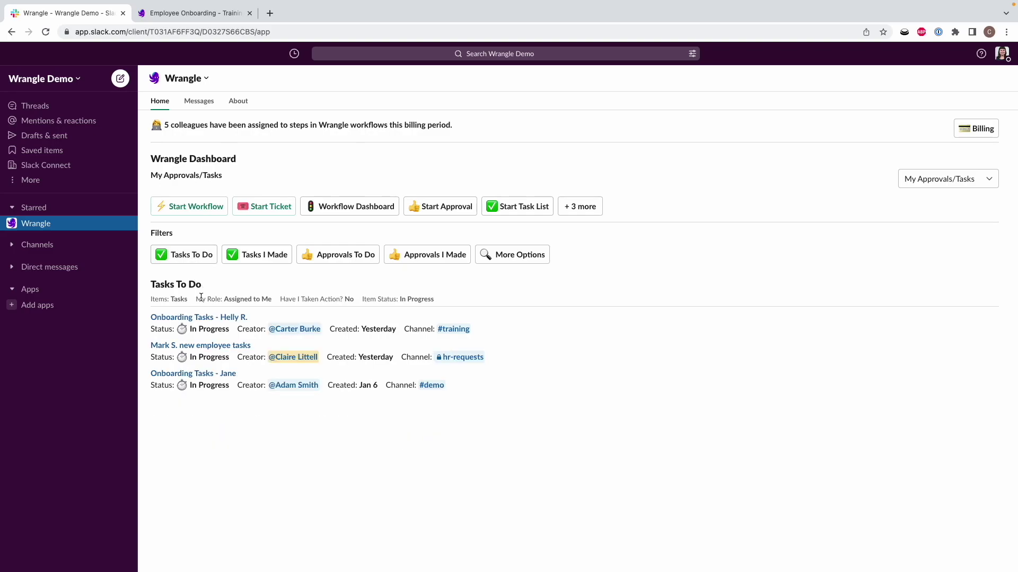
pyautogui.click(203, 319)
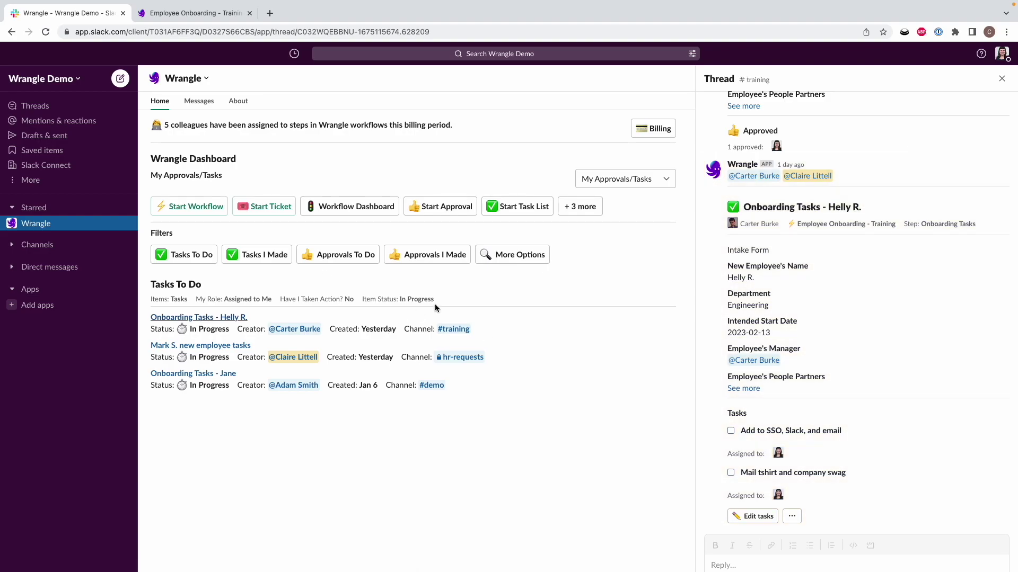
pyautogui.click(745, 432)
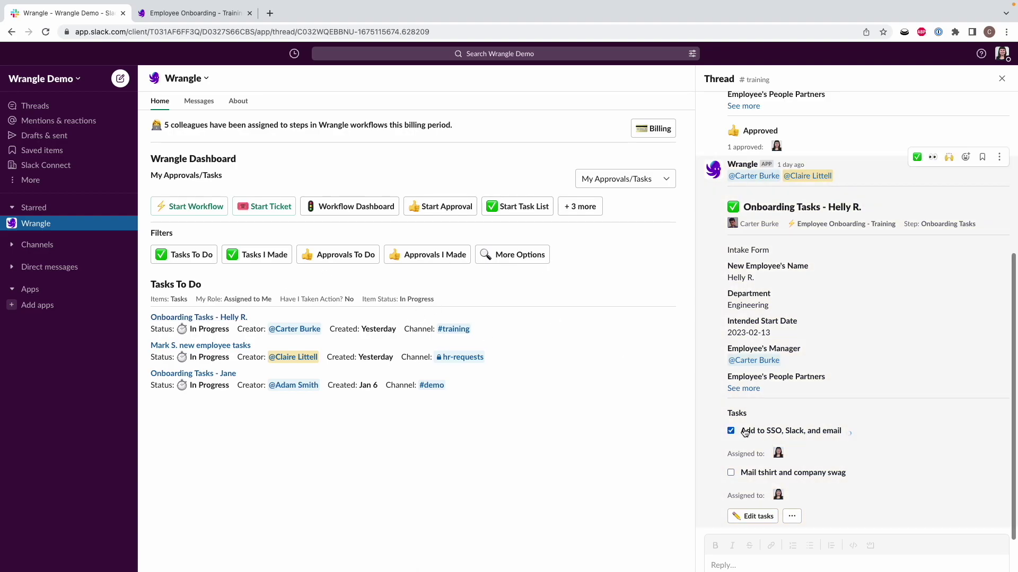
pyautogui.click(730, 475)
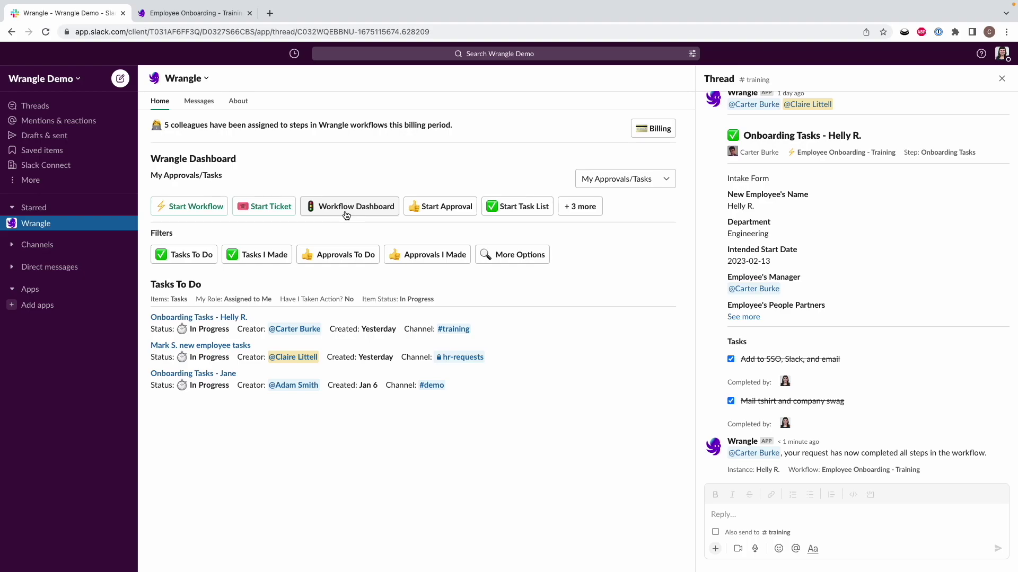
# Switch to the Wrangle web app, refresh the Employee Onboarding - Training workflow, and approve the Verify Offer step of the remaining request
pyautogui.click(197, 12)
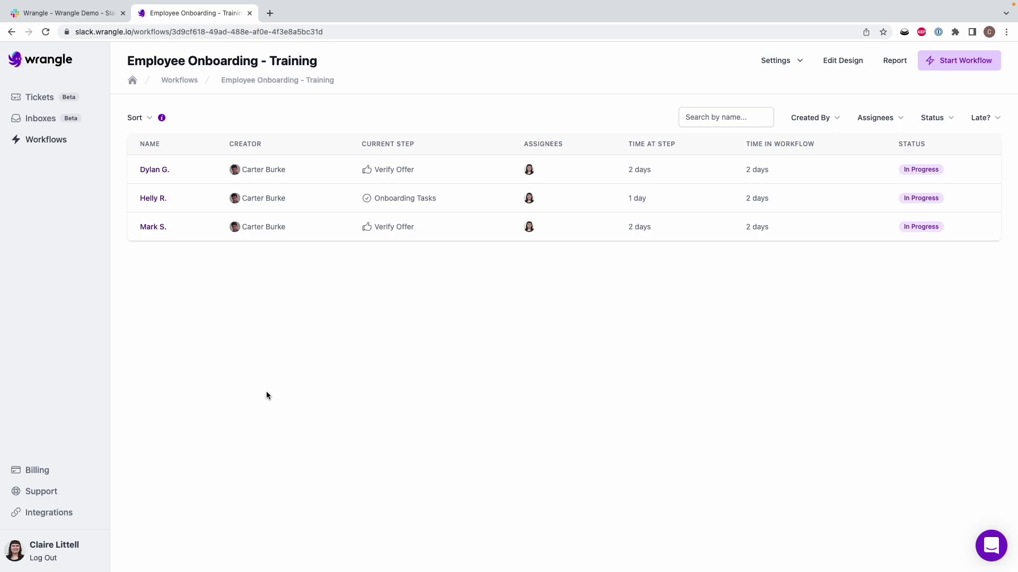
pyautogui.press('super+r')
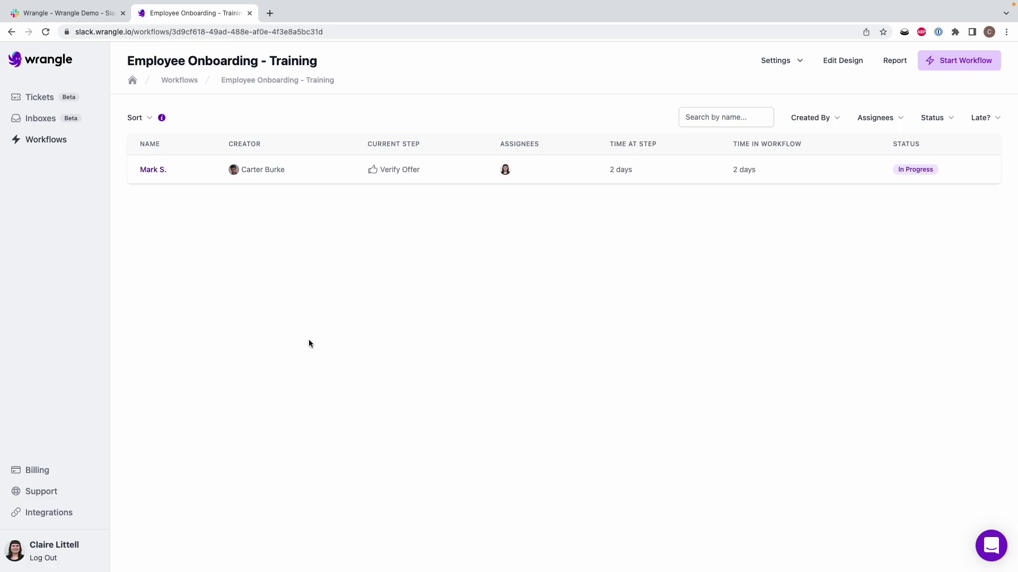
pyautogui.click(566, 178)
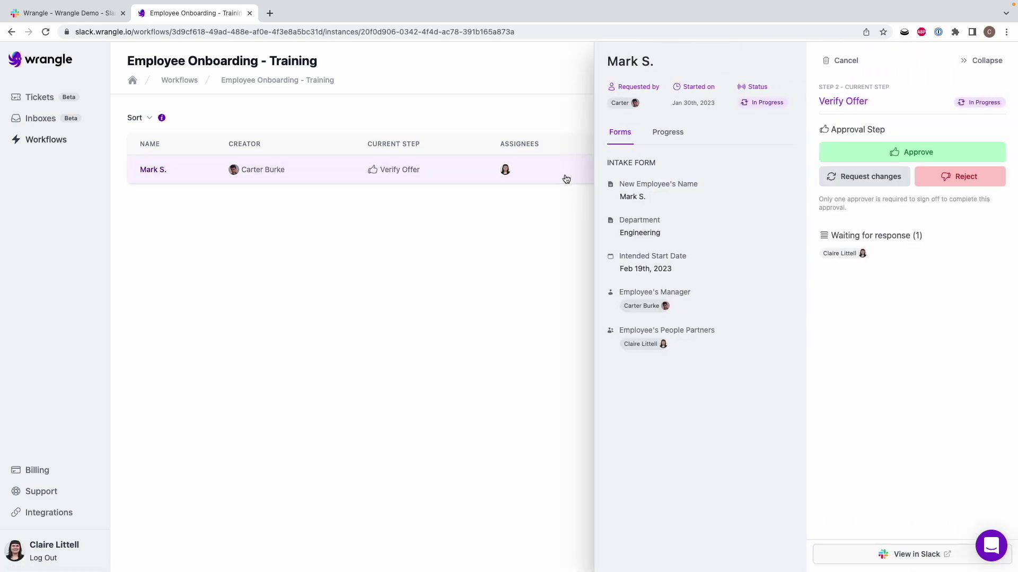
pyautogui.click(949, 157)
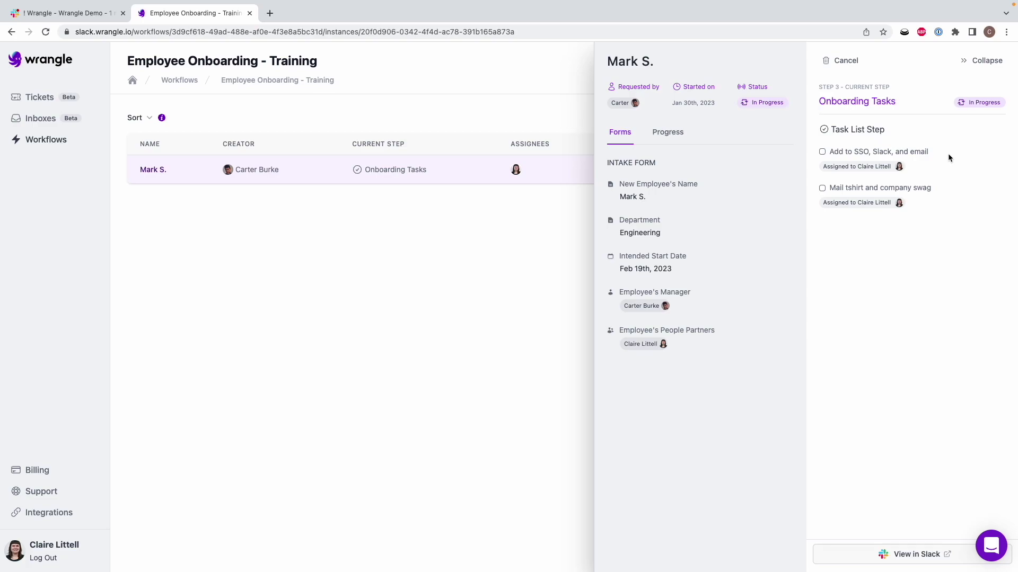
# Complete both onboarding tasks in the approved request's details, including "Mail tshirt and company swag", and close the details
pyautogui.click(877, 153)
pyautogui.click(873, 191)
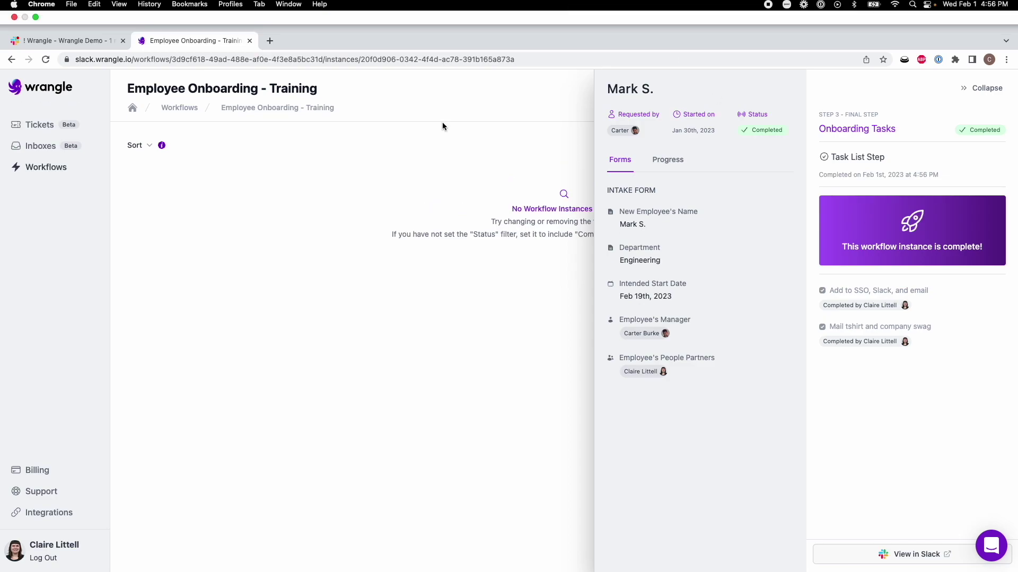
pyautogui.click(442, 122)
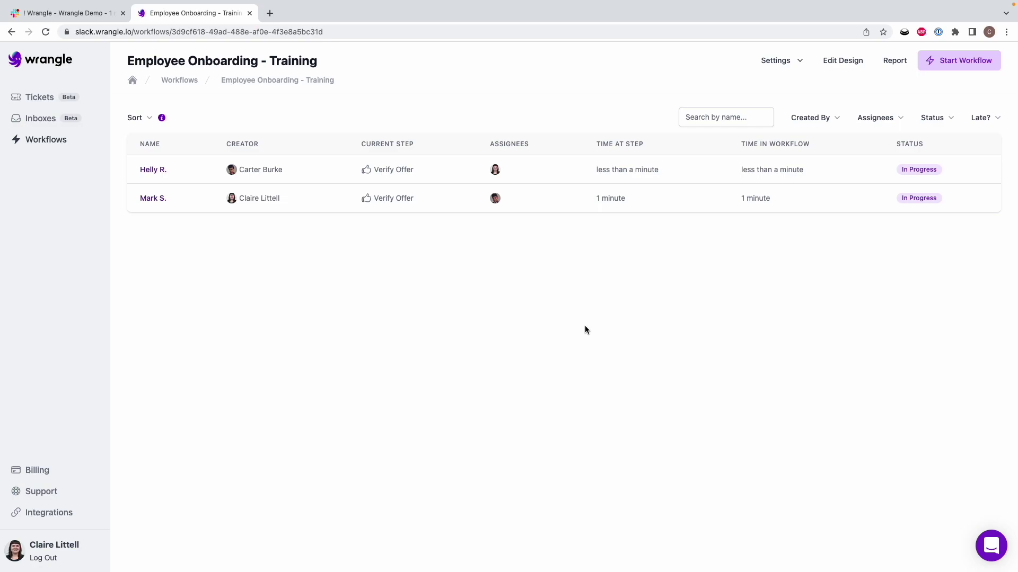
# Filter the Employee Onboarding - Training requests to those assigned to the logged-in user
pyautogui.click(879, 123)
pyautogui.click(836, 158)
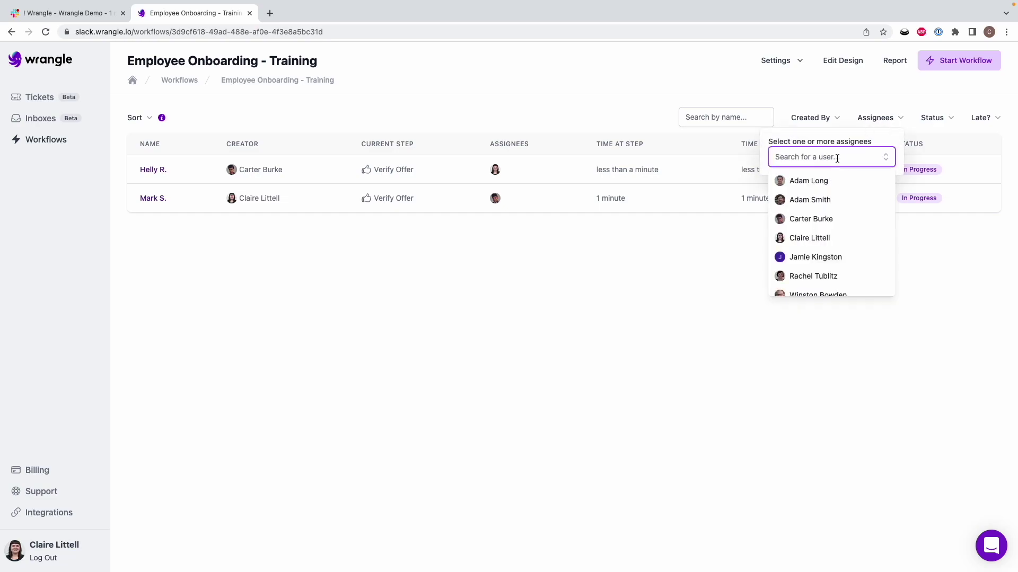
pyautogui.write('cla')
pyautogui.click(833, 178)
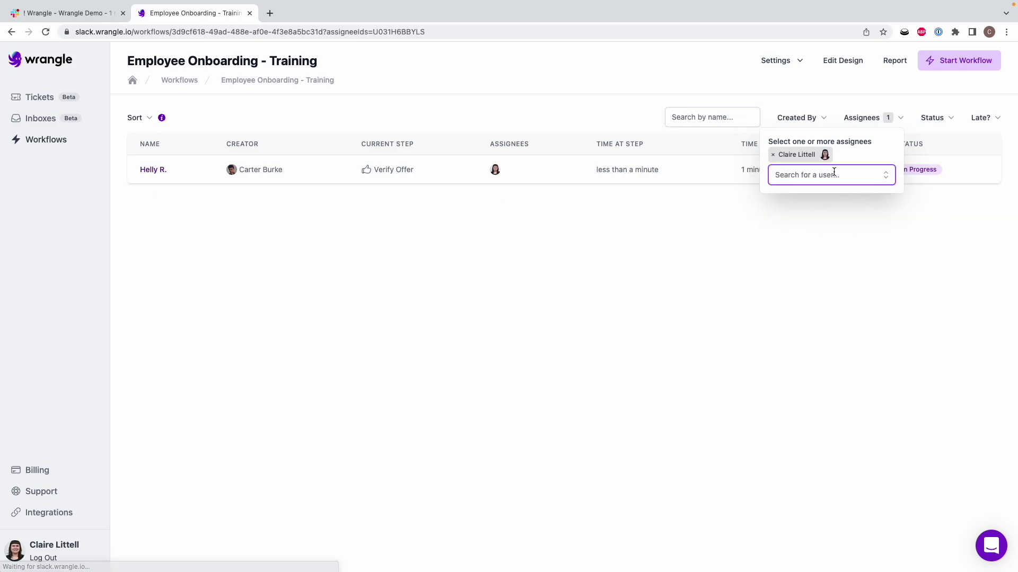
pyautogui.click(798, 320)
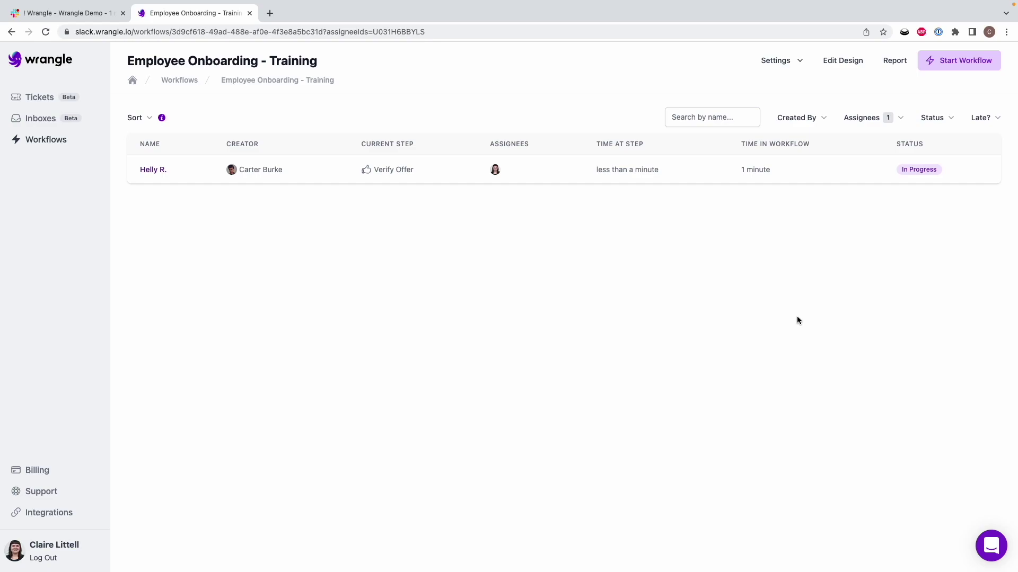
# Go to the list of all active workflows and open Feature Request - Product to view its requests
pyautogui.click(36, 145)
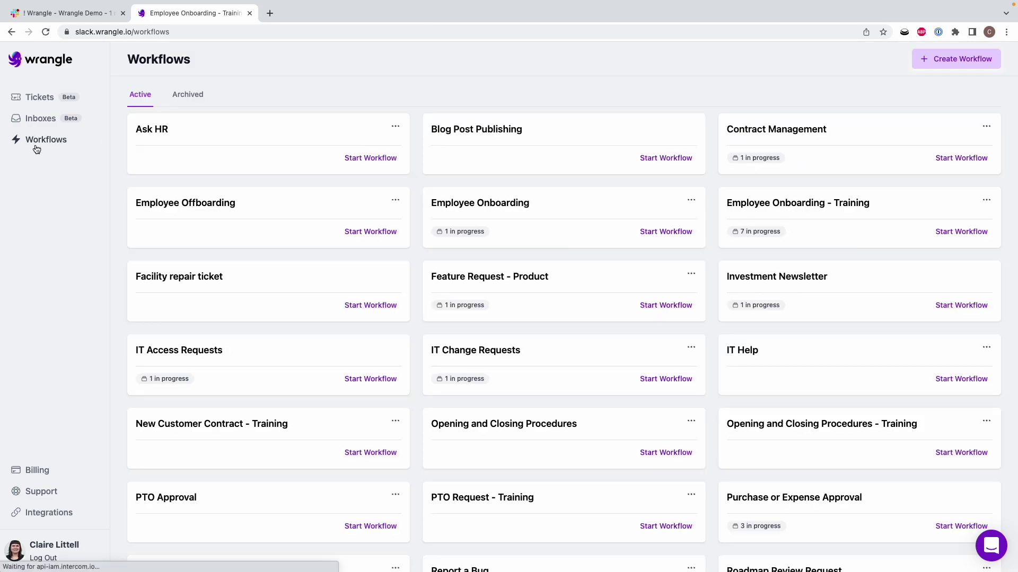
pyautogui.click(551, 306)
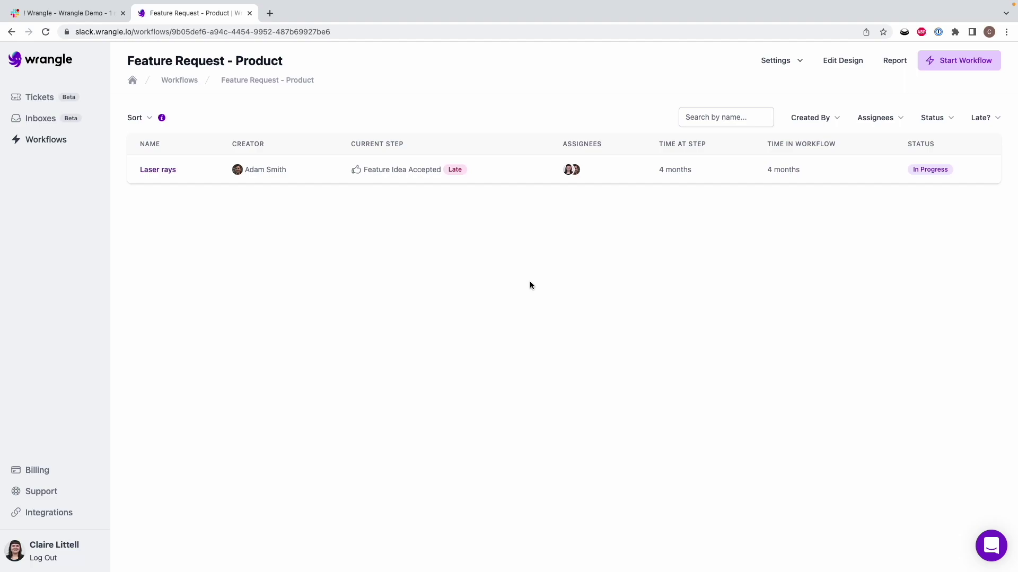
# Check the Wrangle dashboard in Slack, return to the Wrangle web app, and open its Support page
pyautogui.moveTo(67, 5)
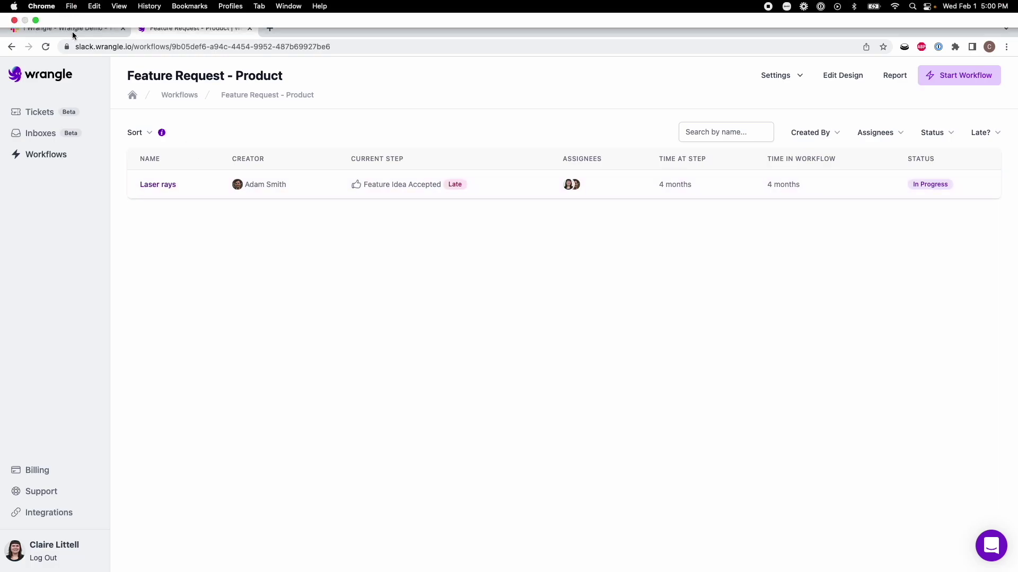
pyautogui.click(97, 15)
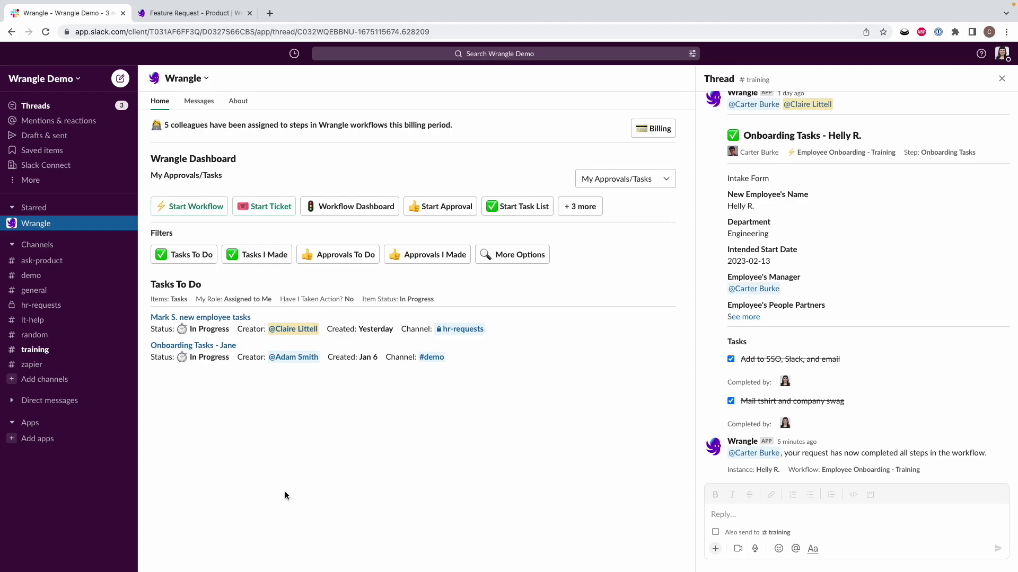
pyautogui.click(211, 14)
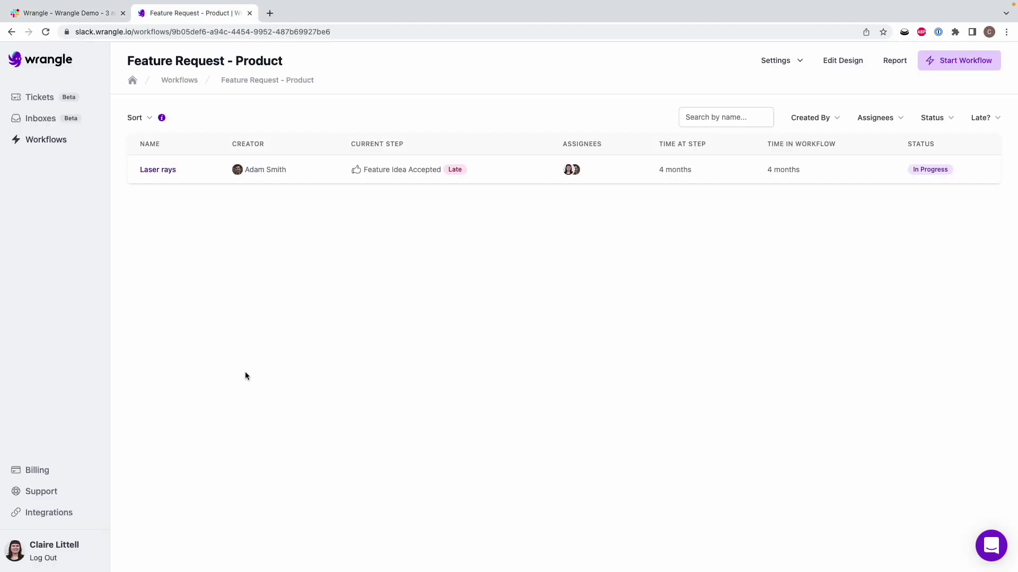
pyautogui.click(42, 493)
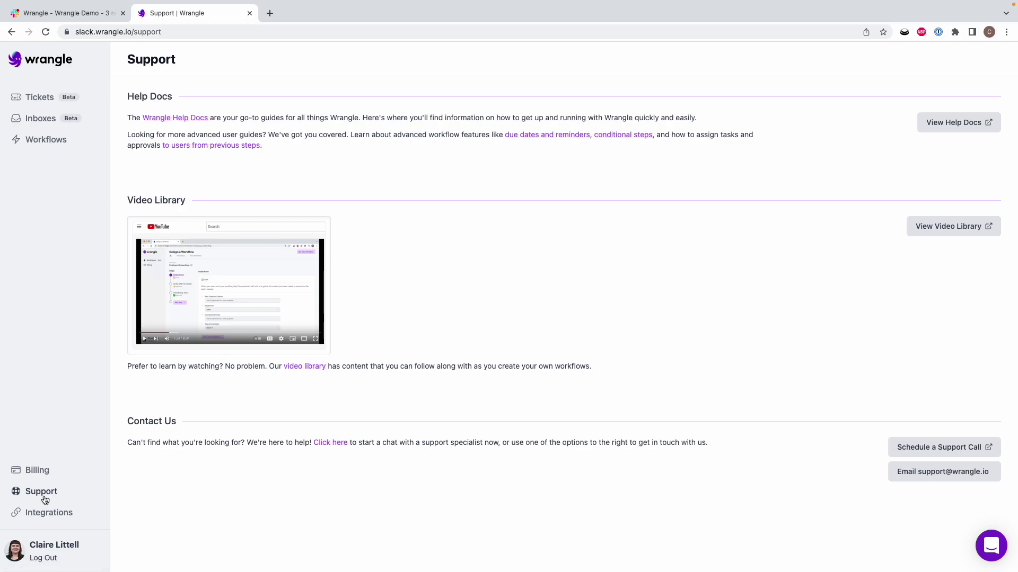